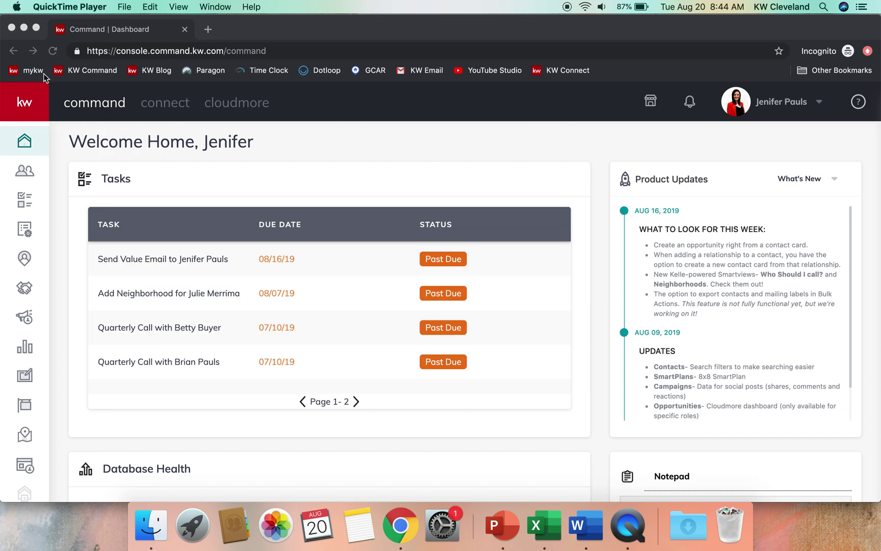
- Put the browser in full screen and bring up the KW Command Contacts list
left_click(35, 28)
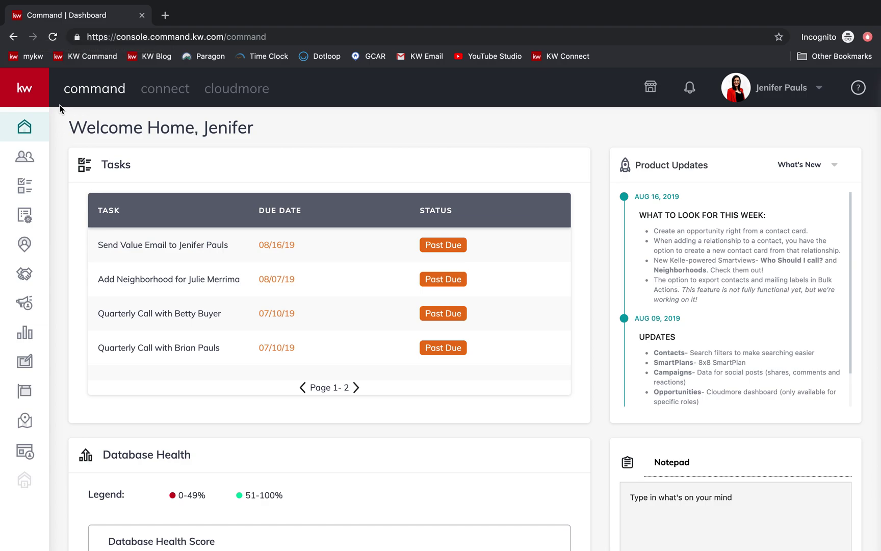
left_click(47, 151)
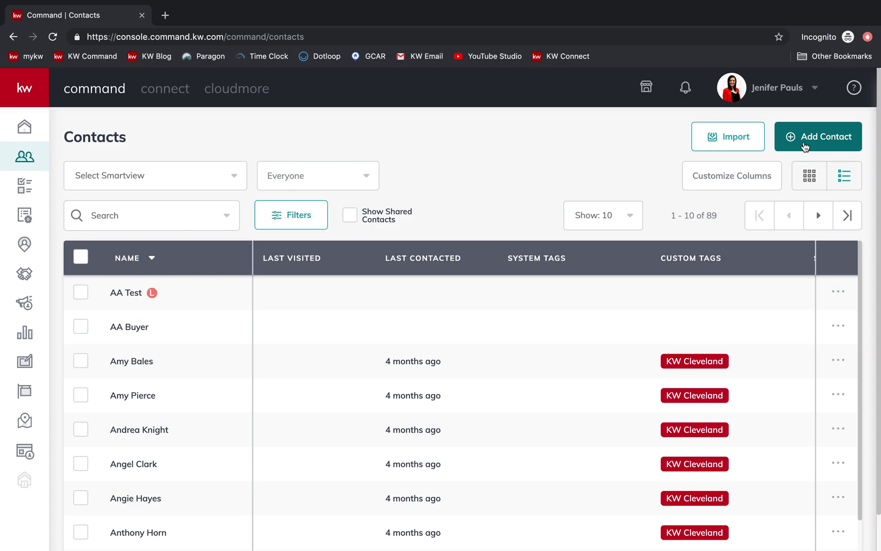
- Start a new contact from the Contacts list
left_click(805, 146)
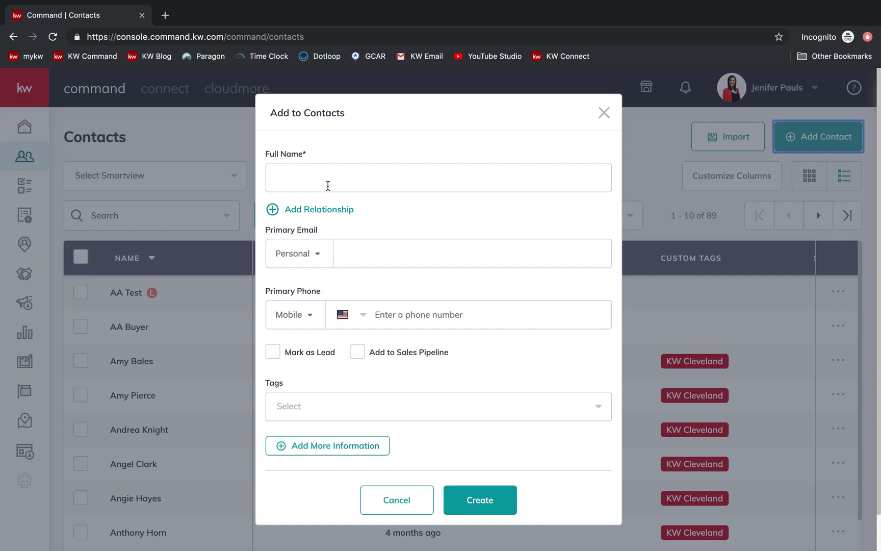
- Reveal the extra information sections on the blank contact form and focus Full Name
left_click(357, 446)
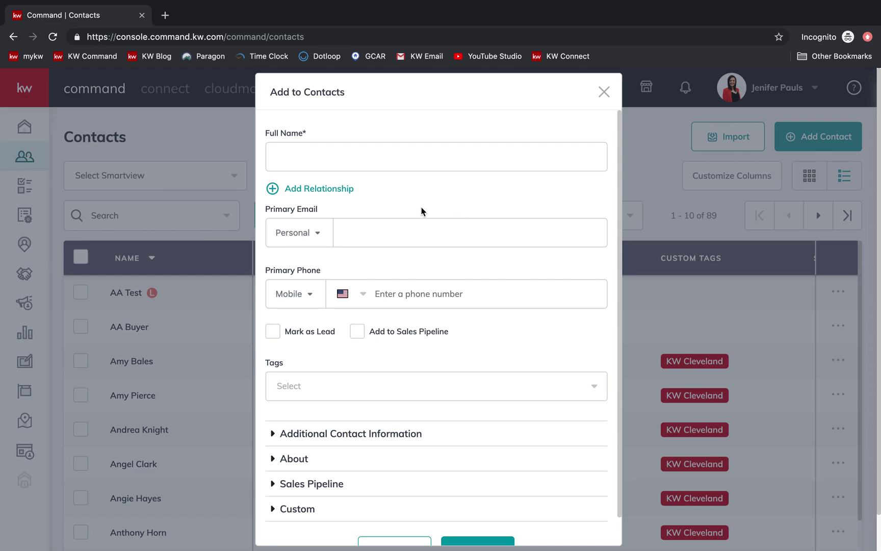
left_click(390, 166)
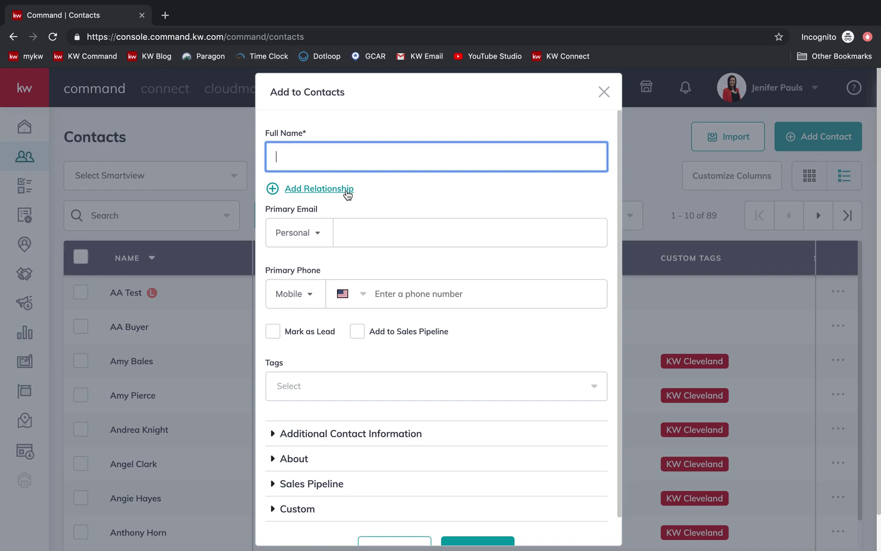
type("Mr Buy")
type("er")
- Enter full name Mr Buyer and attach a newly created spouse, Mrs Buyer
left_click(319, 189)
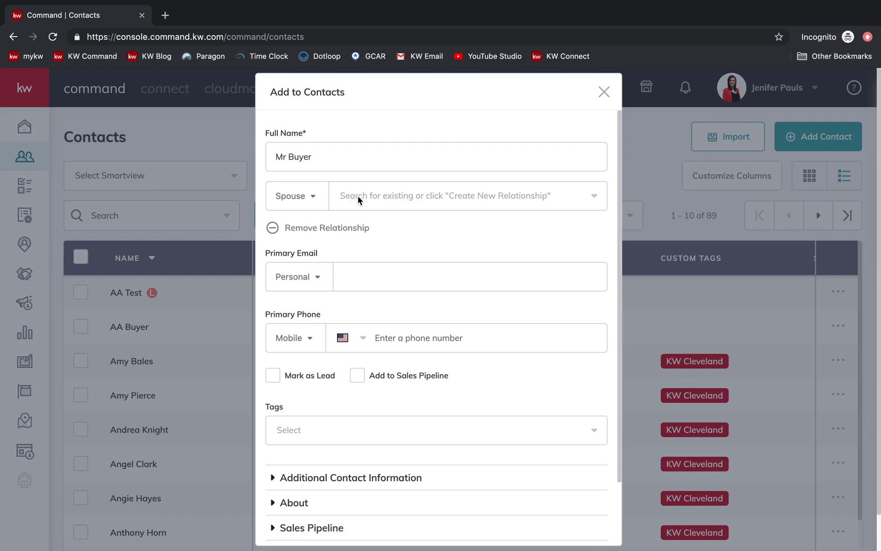
left_click(358, 199)
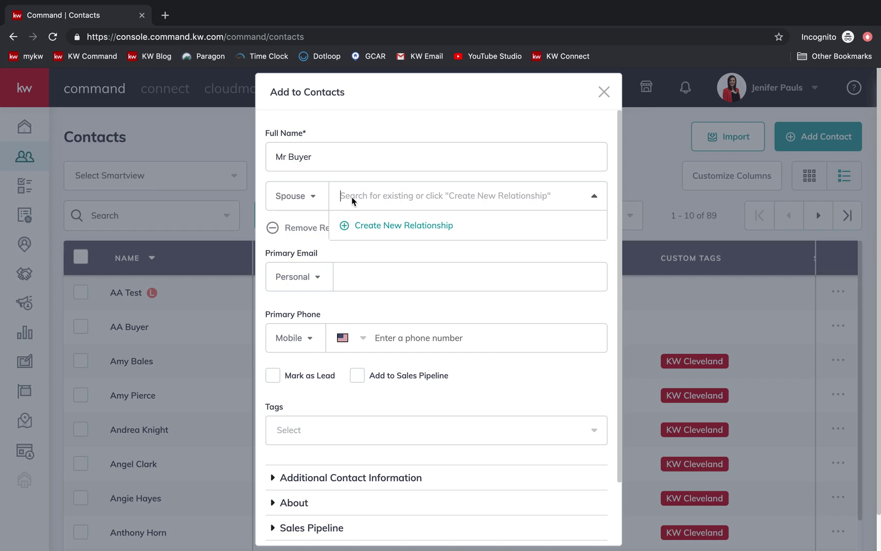
type("Mrs")
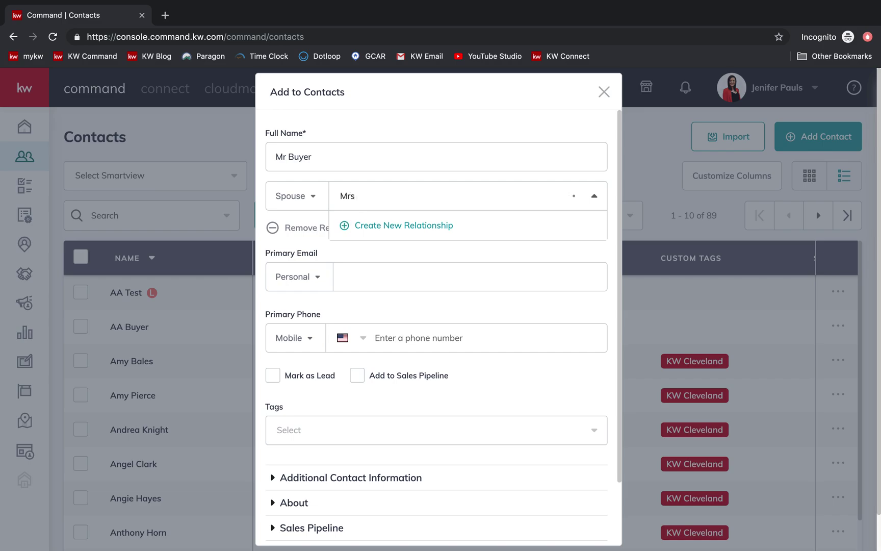
type(" Buyer")
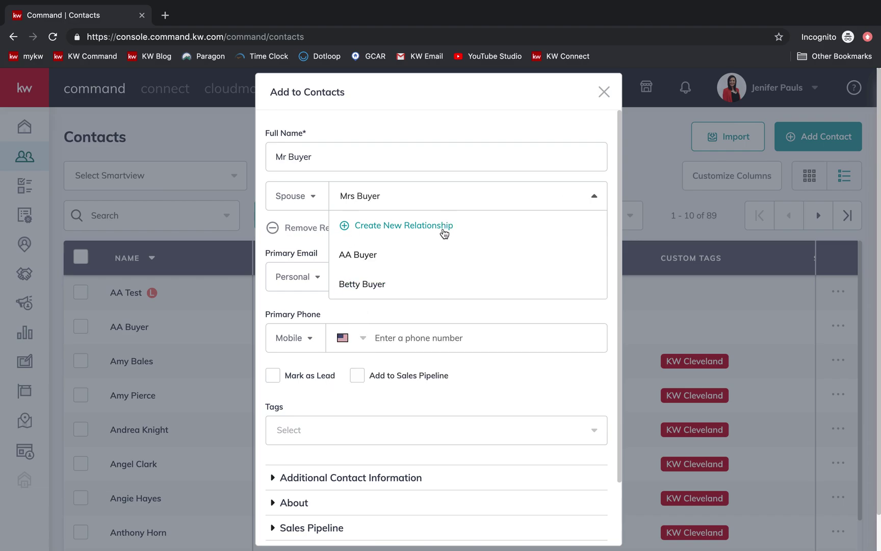
left_click(445, 233)
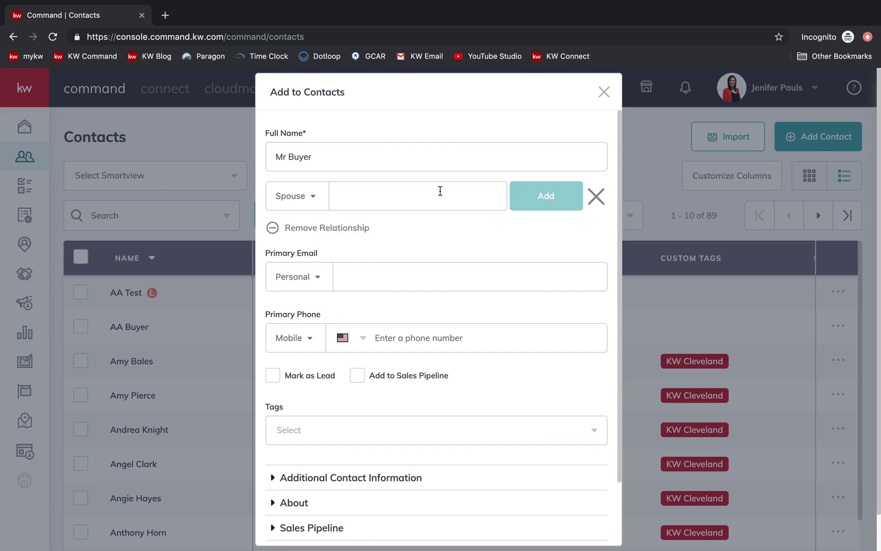
left_click(440, 193)
type("Mrs")
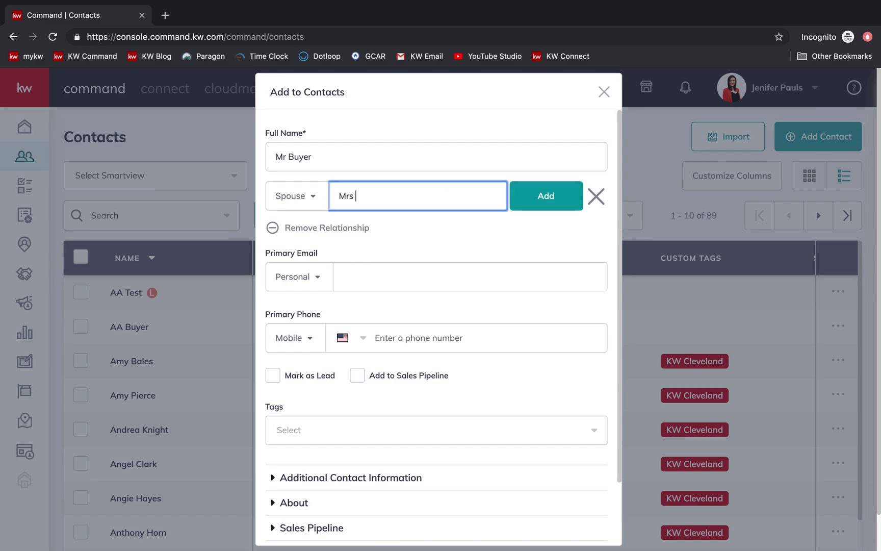
type(" Buyer")
left_click(546, 196)
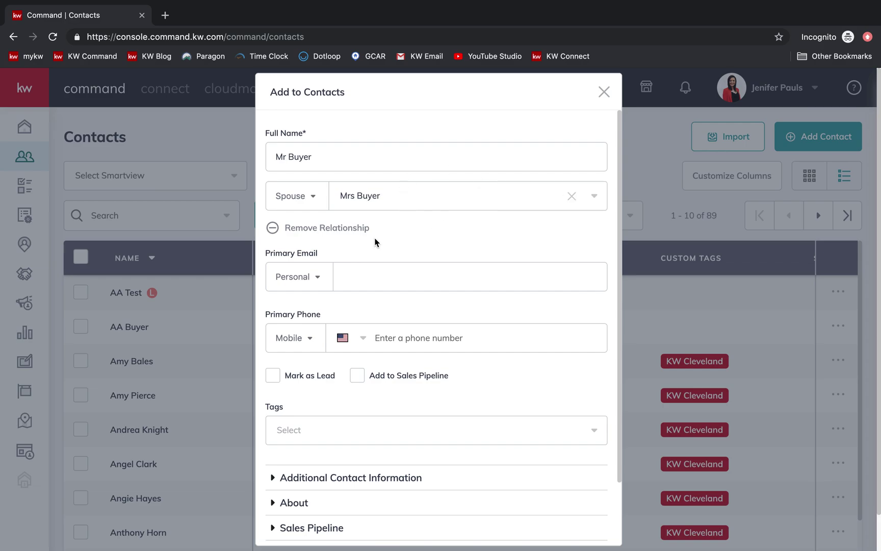
scroll(377, 243, "down", 1)
scroll(373, 244, "down", 1)
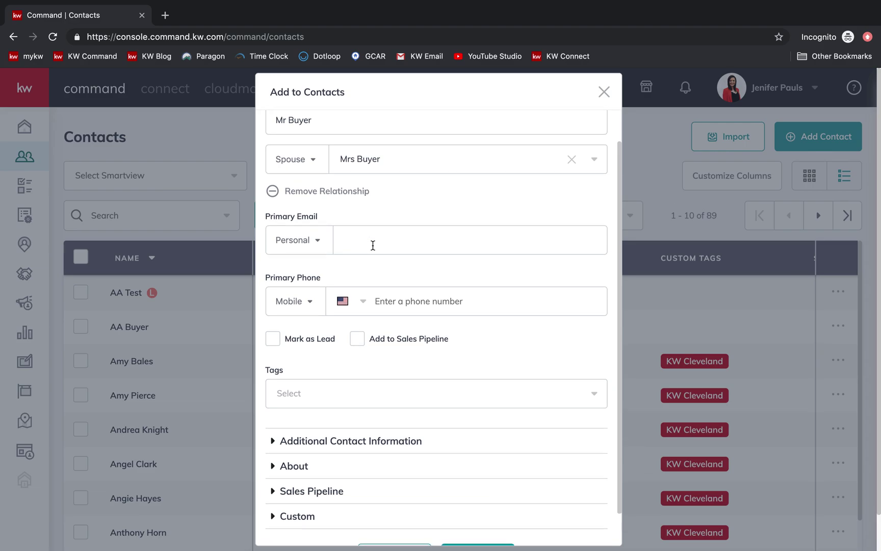
scroll(373, 245, "down", 1)
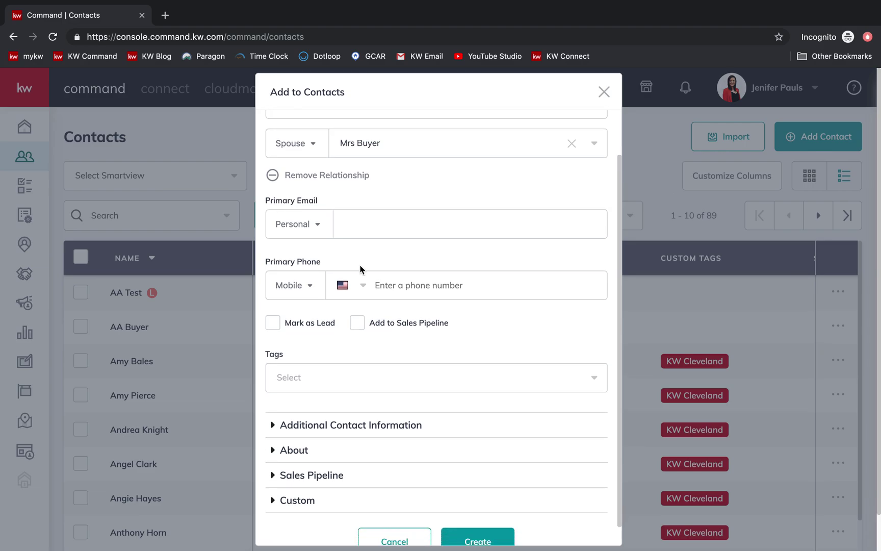
scroll(349, 321, "down", 1)
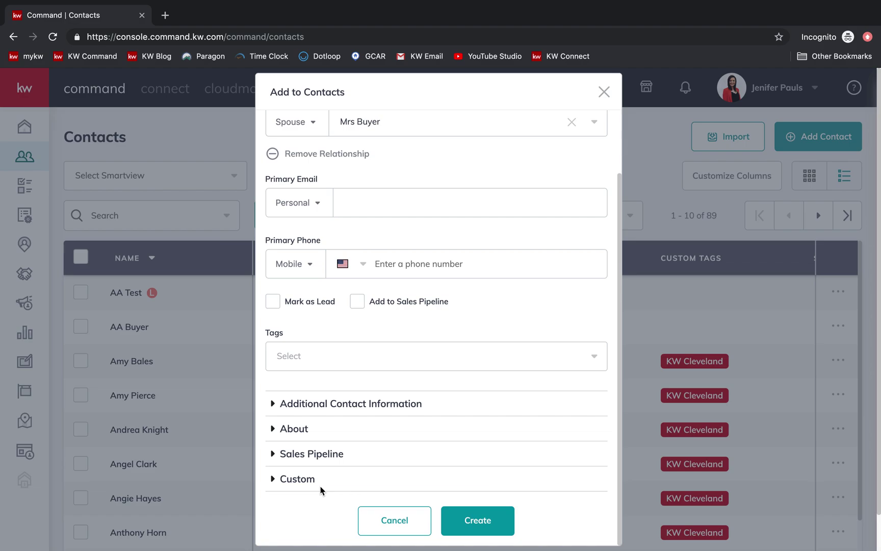
scroll(419, 436, "up", 1)
scroll(420, 435, "down", 1)
- Create the Mr Buyer contact, raising the contact count from 89 to 91
left_click(477, 521)
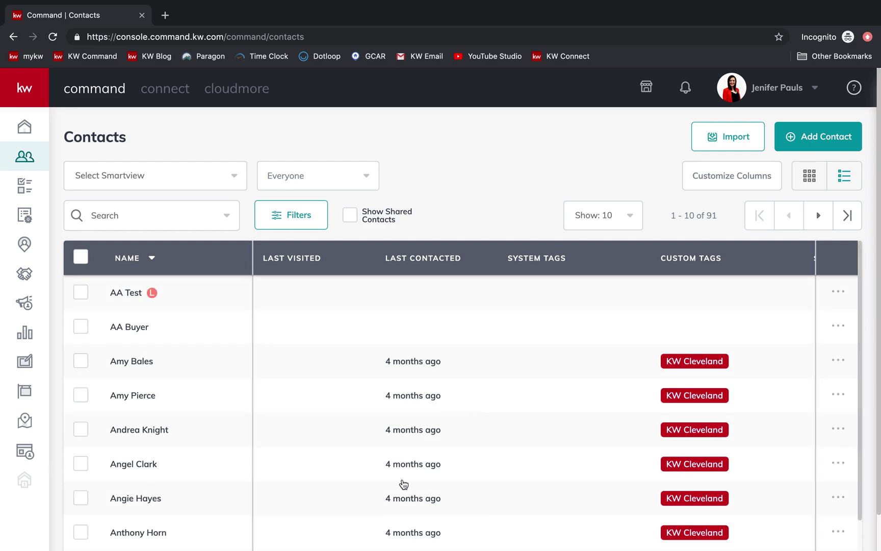
- Search contacts for 'buyer' by Last Name only and open Mrs Buyer's record
left_click(195, 221)
type("buyer")
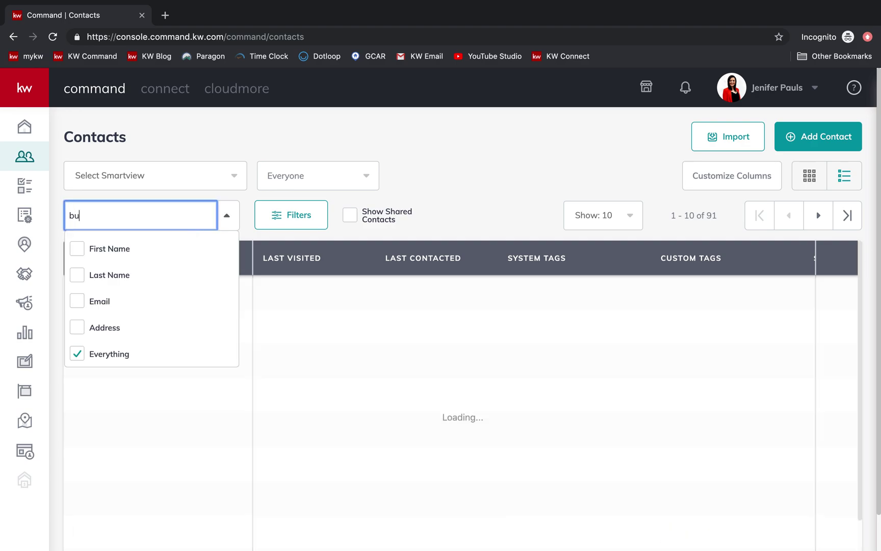
left_click(77, 276)
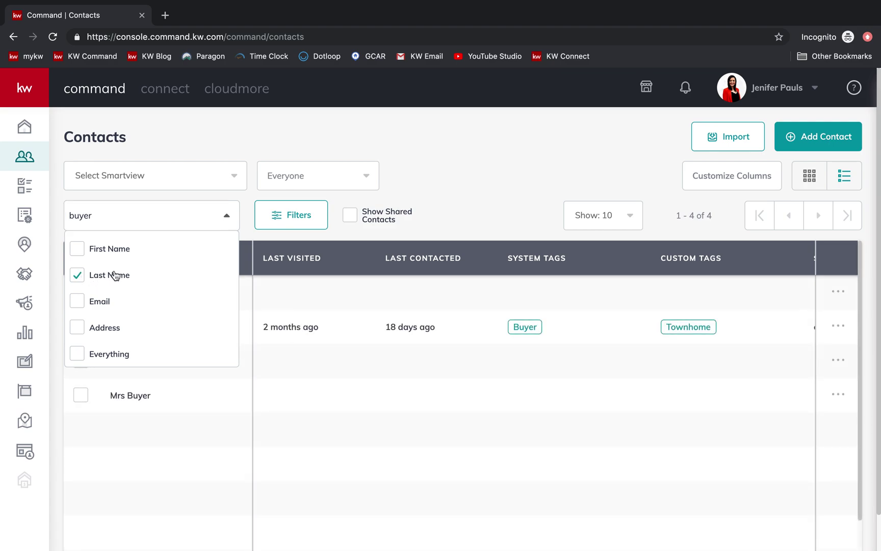
left_click(443, 165)
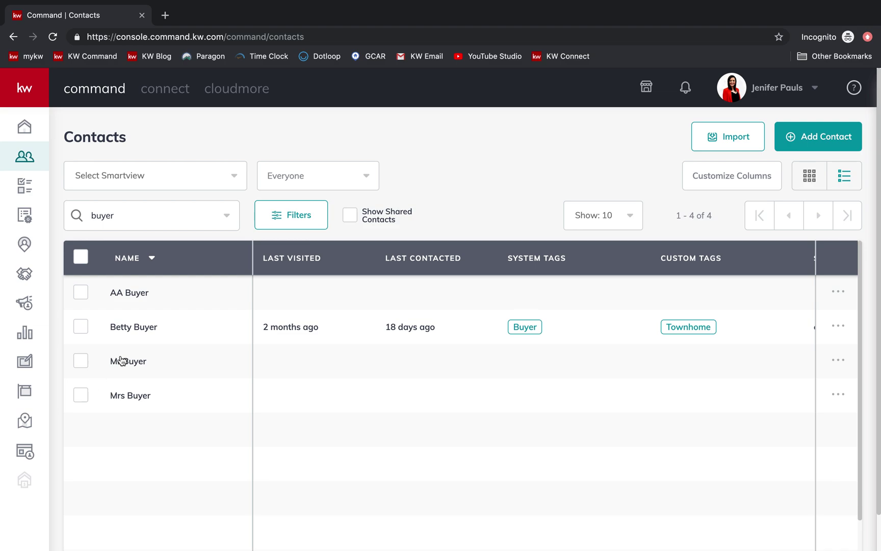
left_click(131, 395)
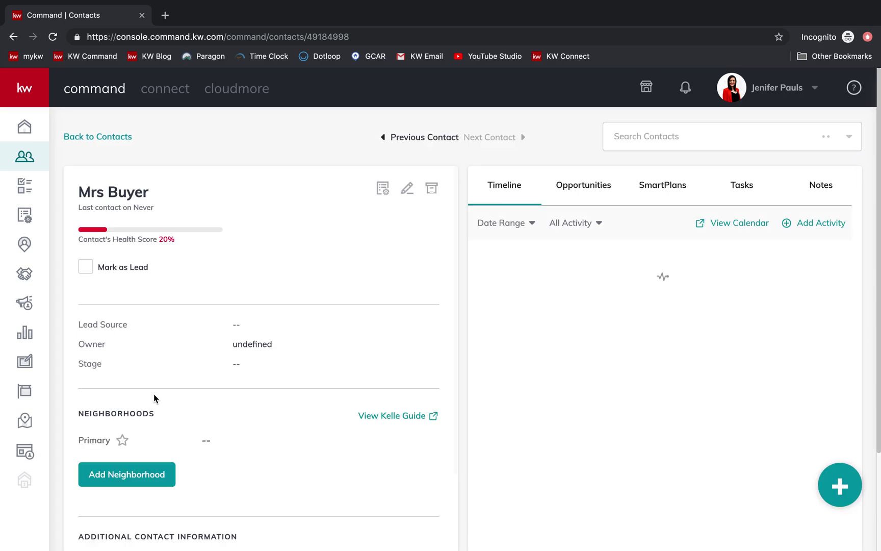
- Open Mrs Buyer's Edit Contact form, which shows Mr Buyer as her spouse
left_click(407, 188)
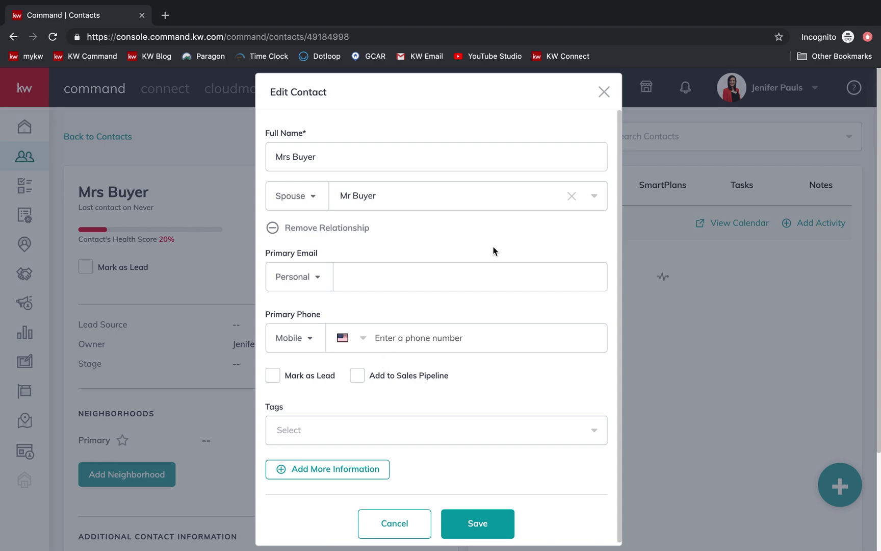
- Dismiss Mrs Buyer's Edit Contact form without making changes
left_click(603, 92)
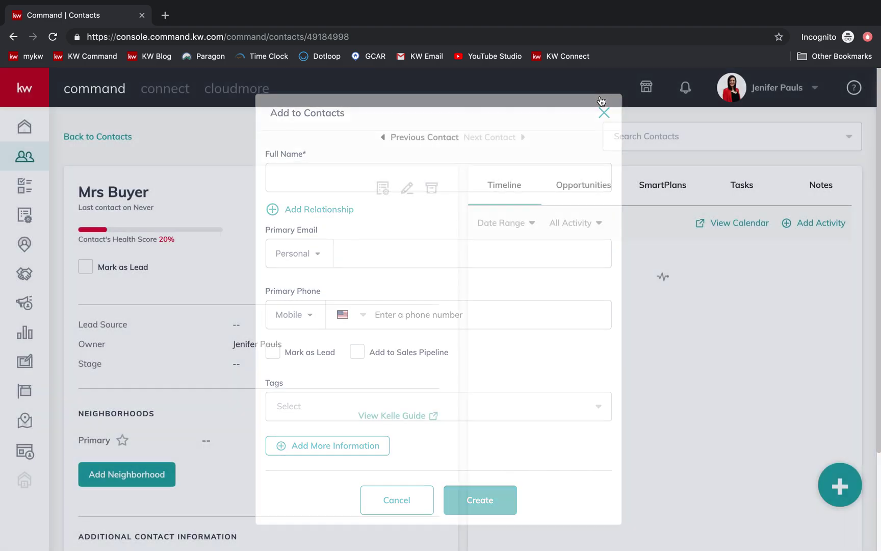